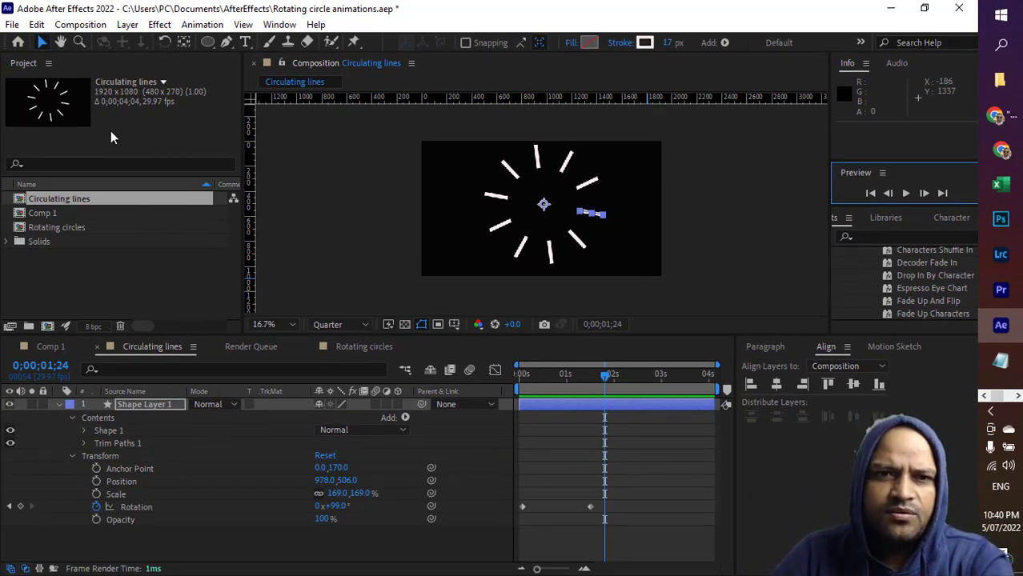
Step: Create a new composition named "rotating lines"
left_click(82, 24)
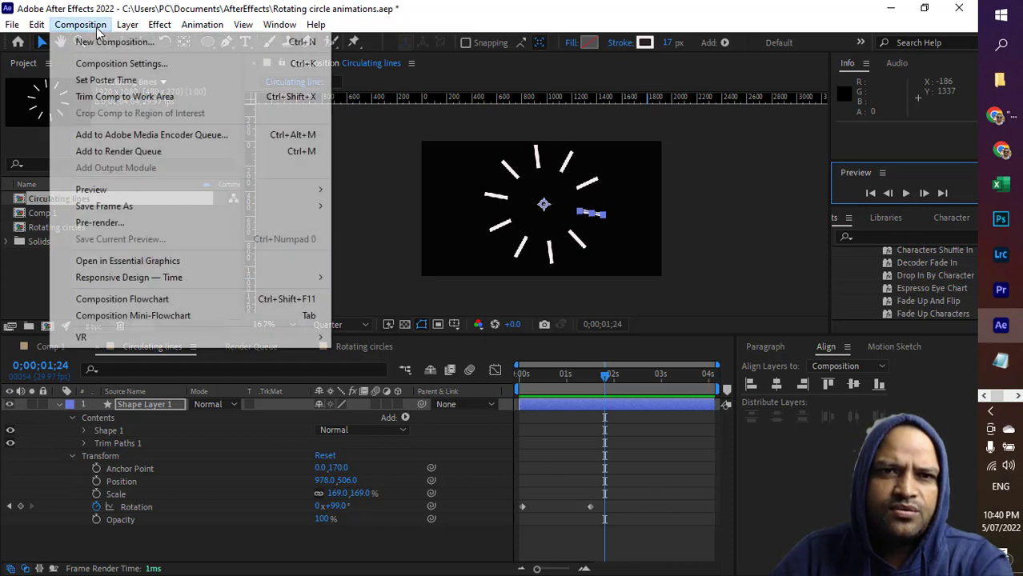
left_click(114, 42)
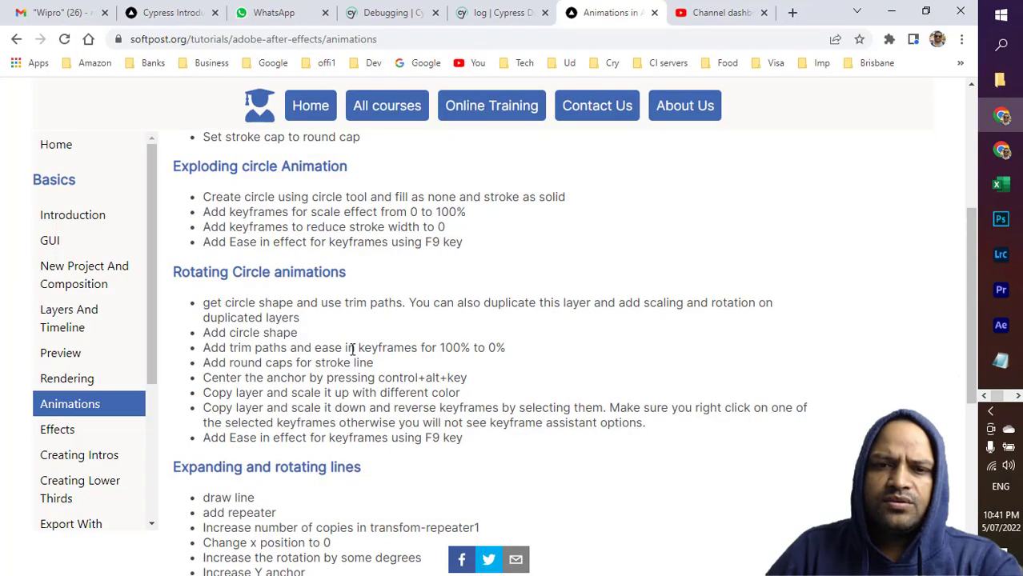
Step: Read the "Expanding and rotating lines" instructions on the softpost.org animations page in Chrome, starting with the draw line item
scroll(352, 350, "down", 1)
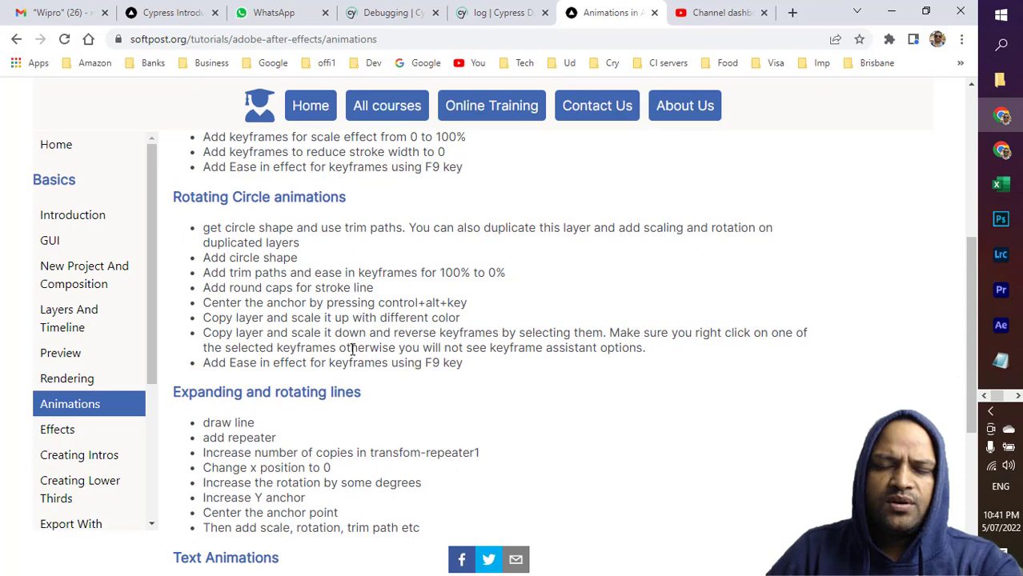
scroll(352, 350, "down", 1)
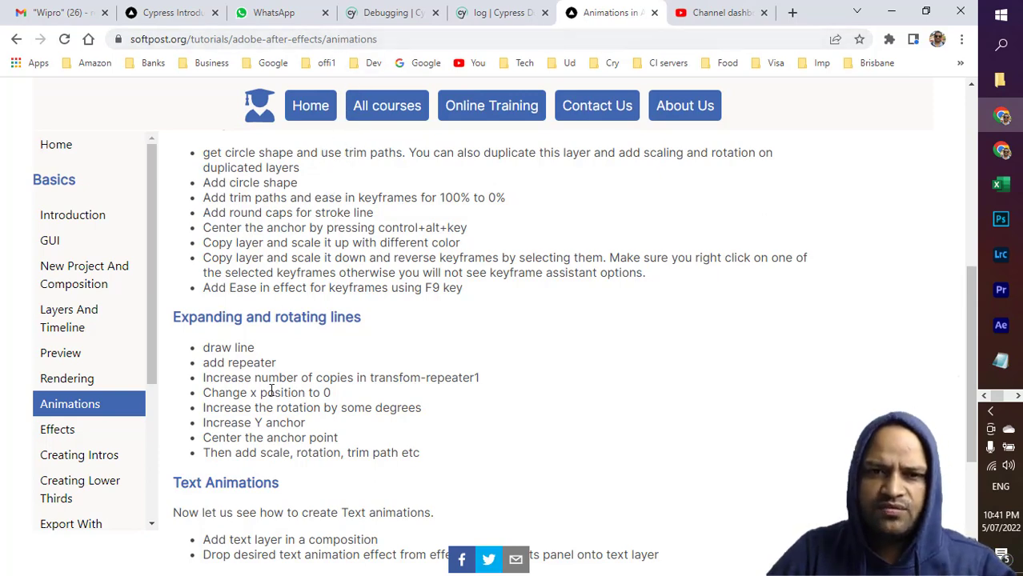
mouse_move(205, 345)
left_mouse_down()
mouse_move(393, 400)
mouse_move(437, 464)
left_mouse_up()
left_click(439, 453)
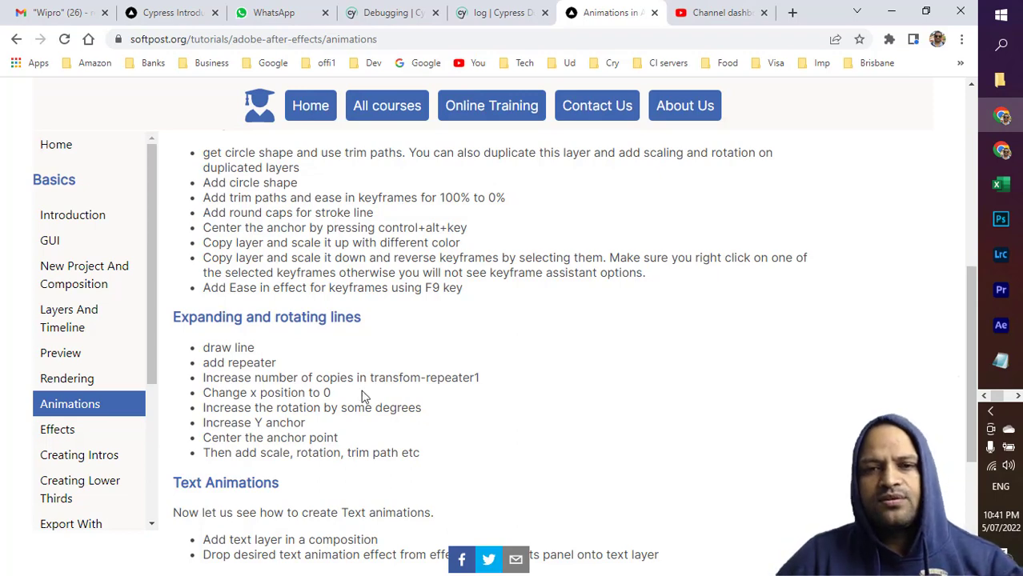
left_click_drag(205, 348, 255, 349)
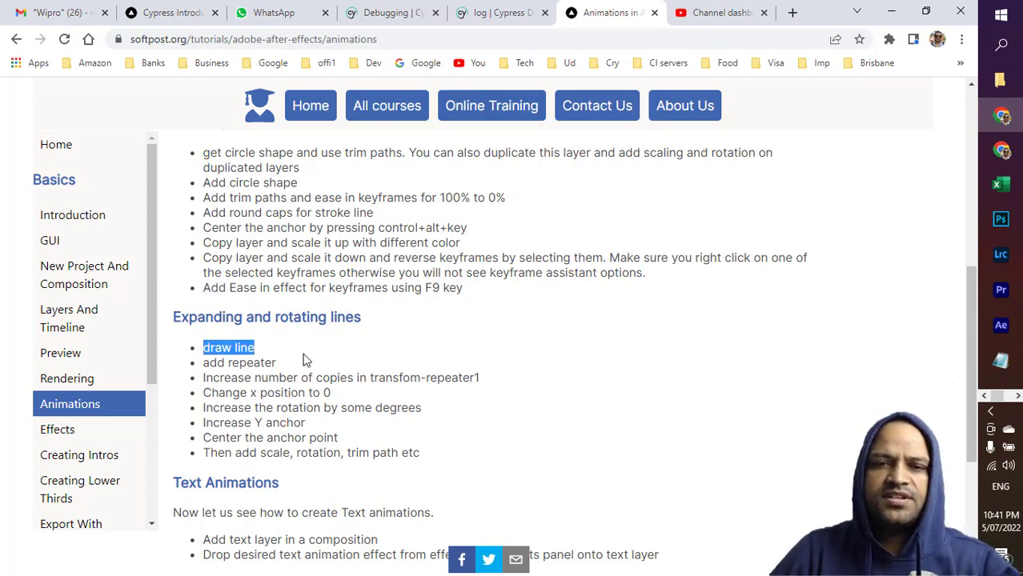
Step: Switch back to After Effects and draw a short vertical line upward from the centre of the rotating lines composition with the Pen tool
key("alt+Tab")
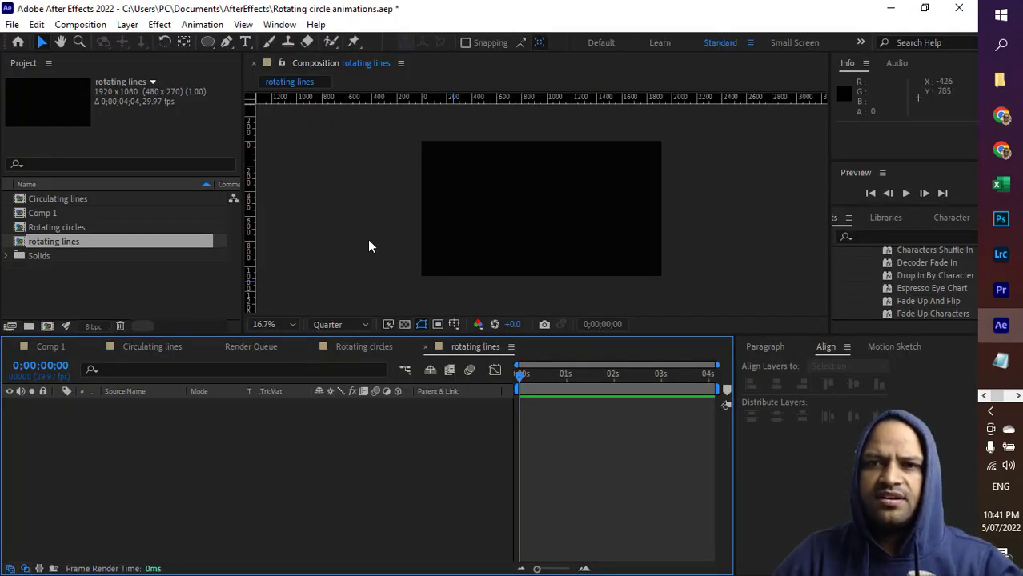
left_click_drag(641, 172, 645, 184)
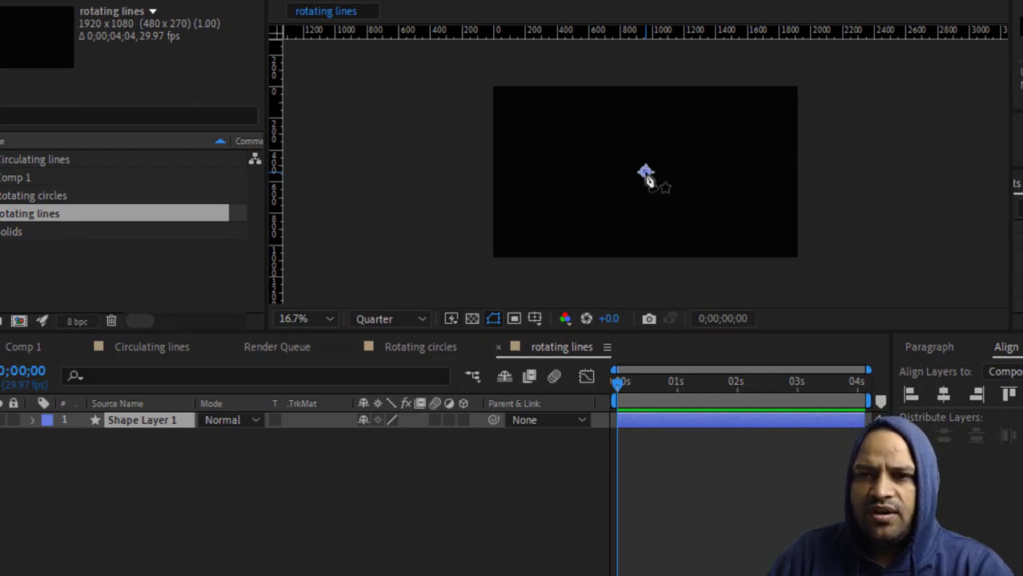
left_click(645, 172)
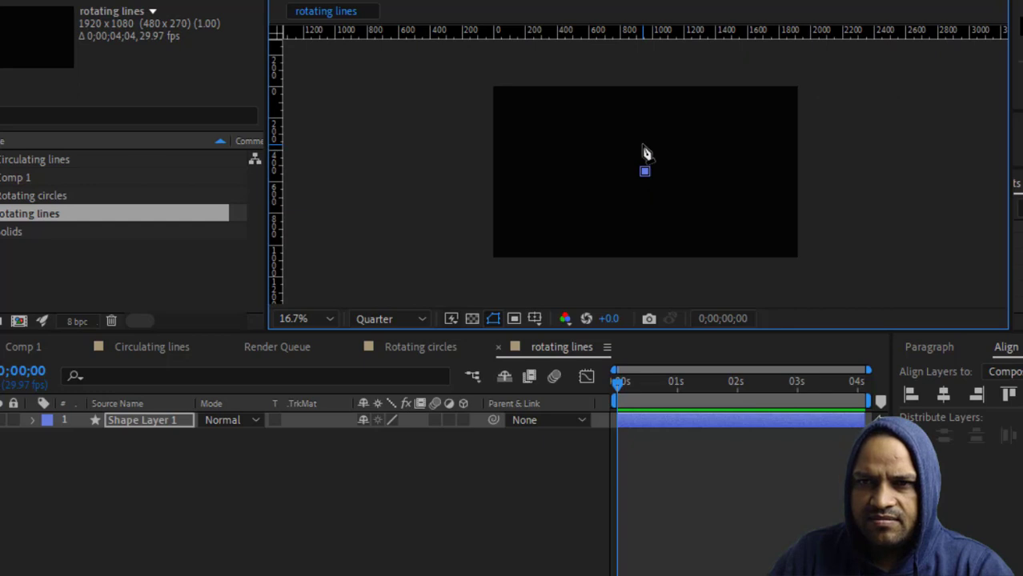
left_click(642, 146)
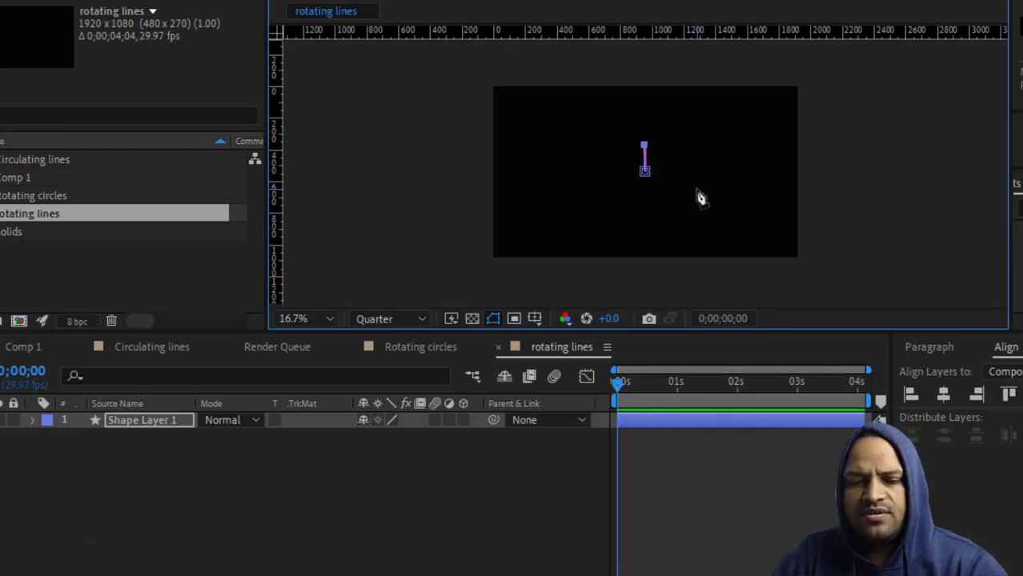
Step: Check the next instruction in Chrome, and add a Repeater to the line's contents in Shape Layer 1 in After Effects
key("alt+Tab")
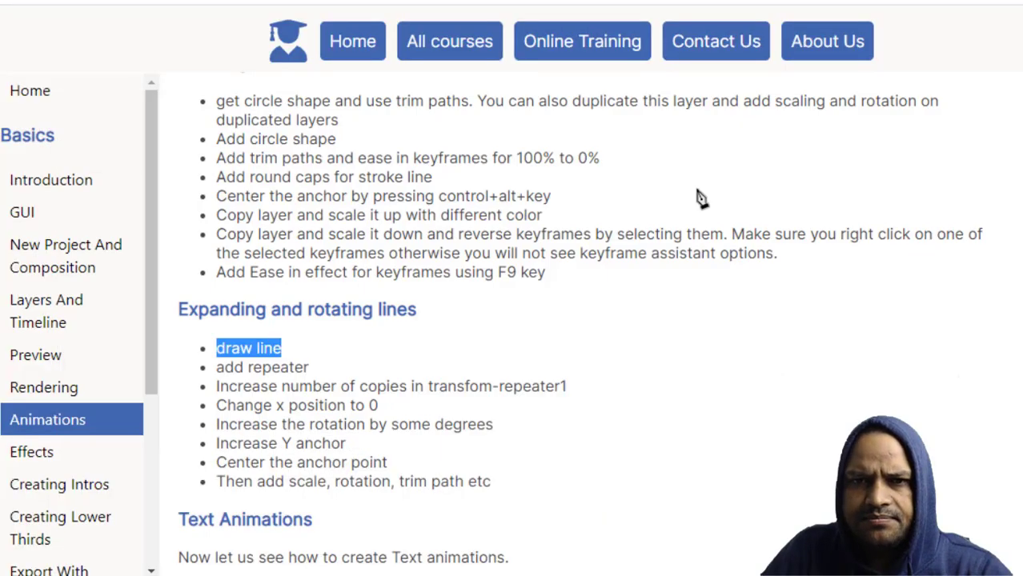
key("alt+Tab")
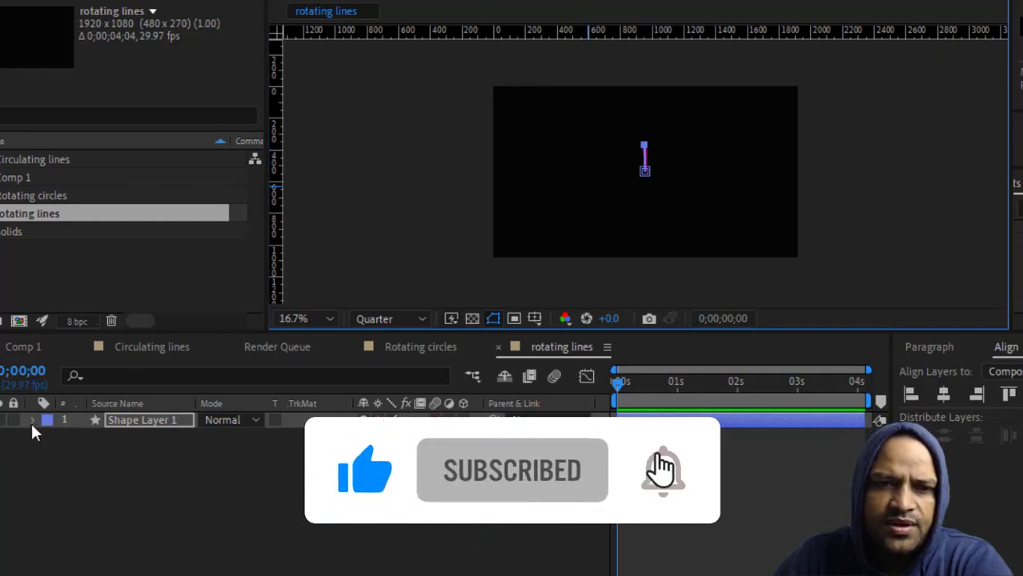
left_click(32, 420)
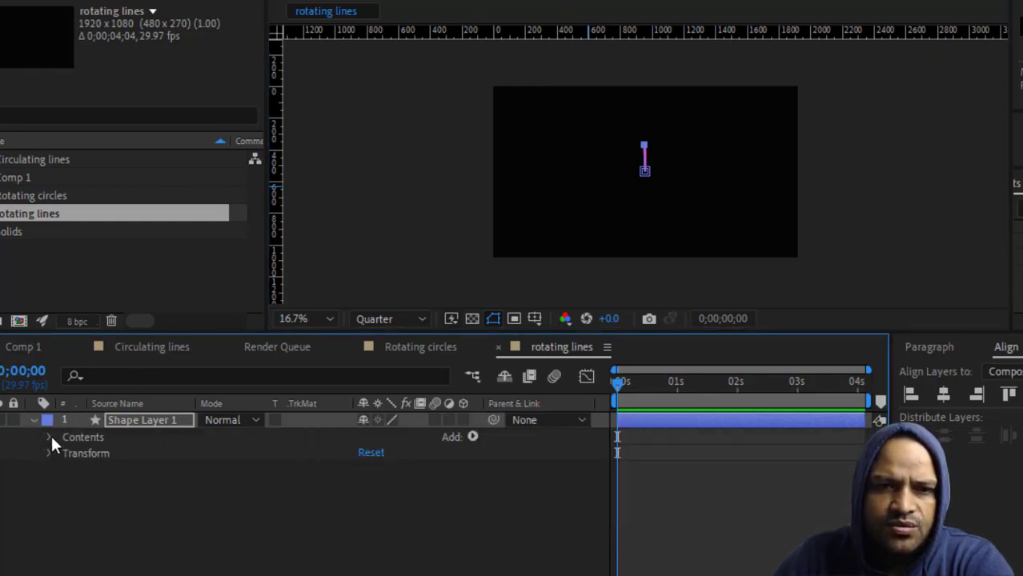
left_click(49, 438)
left_click(472, 436)
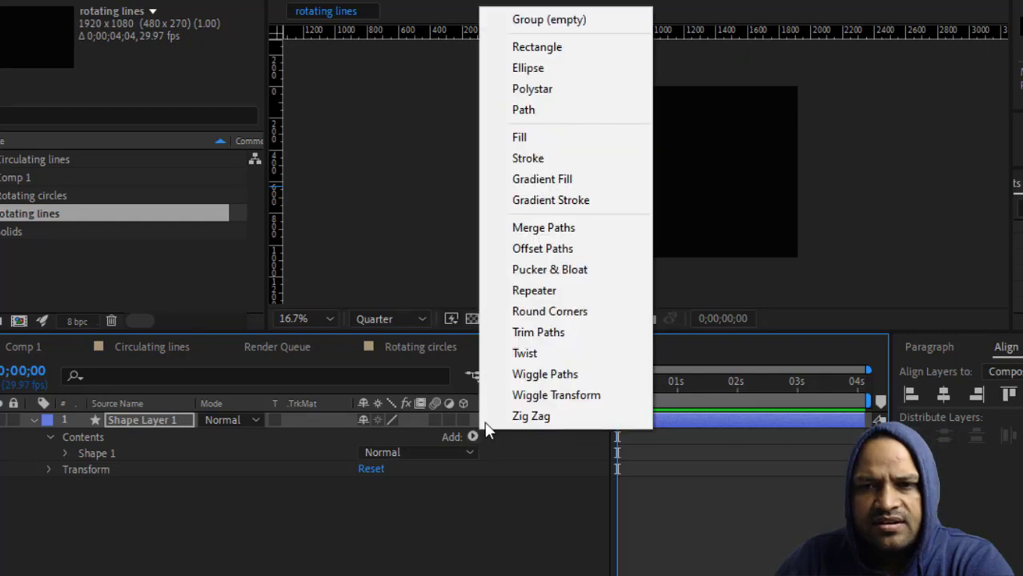
left_click(564, 290)
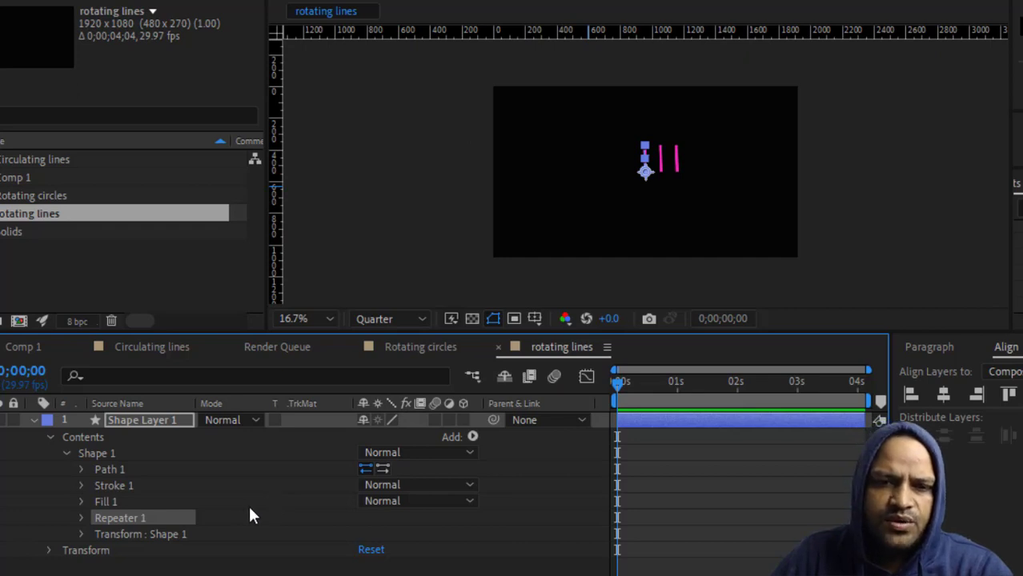
Step: Set the number of copies in Repeater 1 to 11
left_click(81, 518)
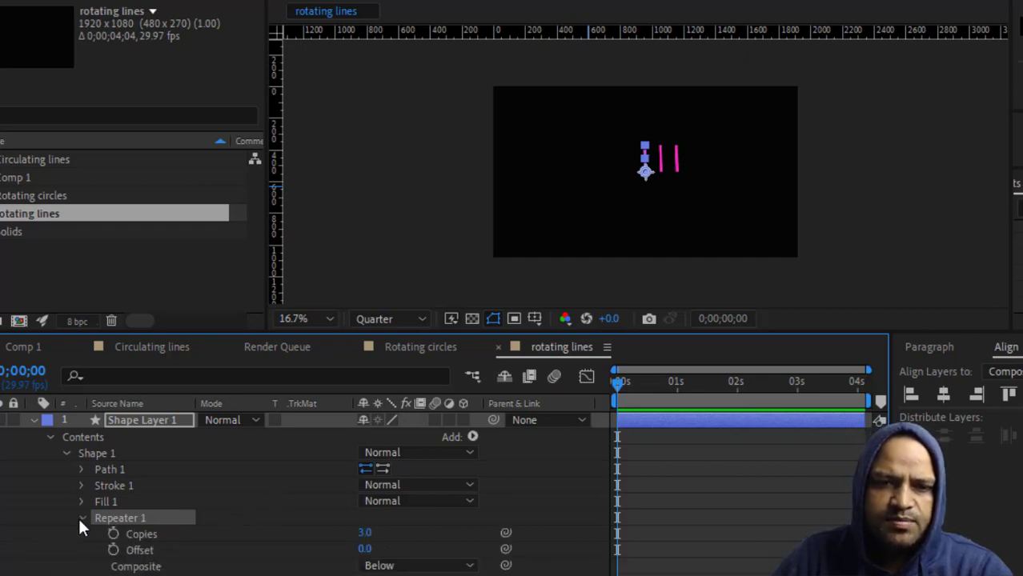
scroll(79, 522, "down", 1)
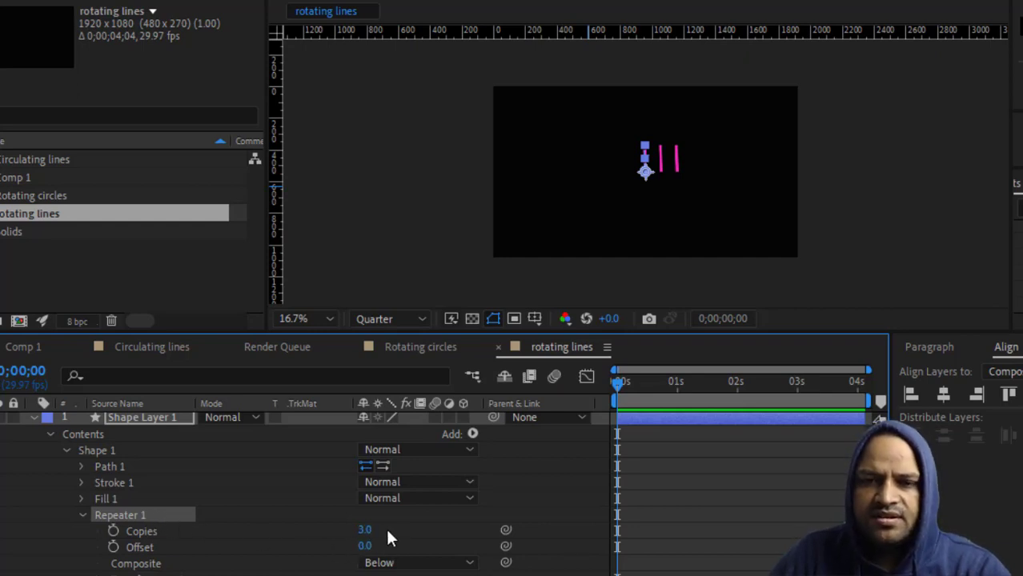
mouse_move(371, 530)
left_mouse_down()
mouse_move(389, 530)
mouse_move(362, 529)
mouse_move(371, 529)
left_mouse_up()
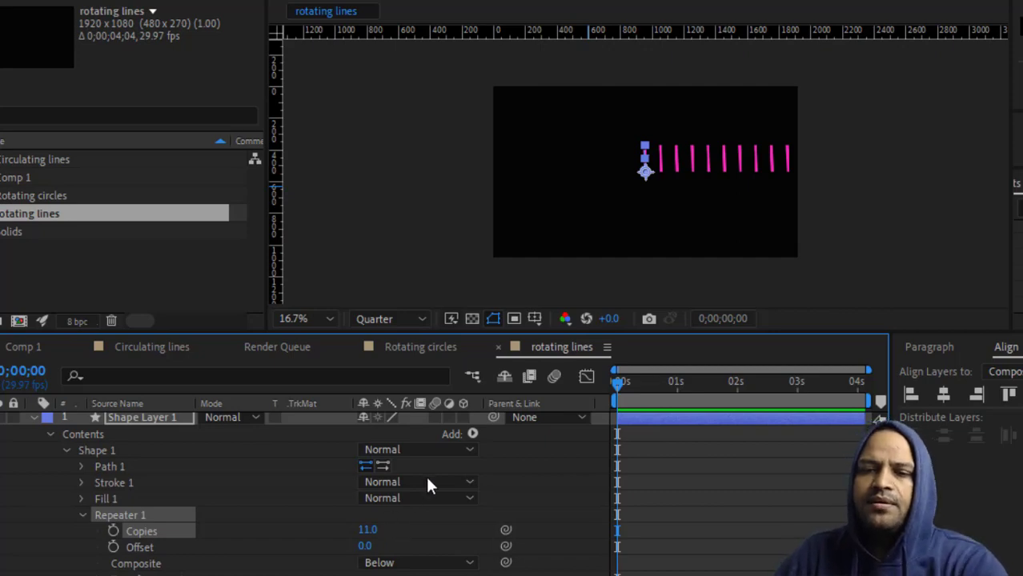
Step: Check the X position instruction in Chrome, and set the X position in Repeater 1's transform to 0 in After Effects
key("alt+Tab")
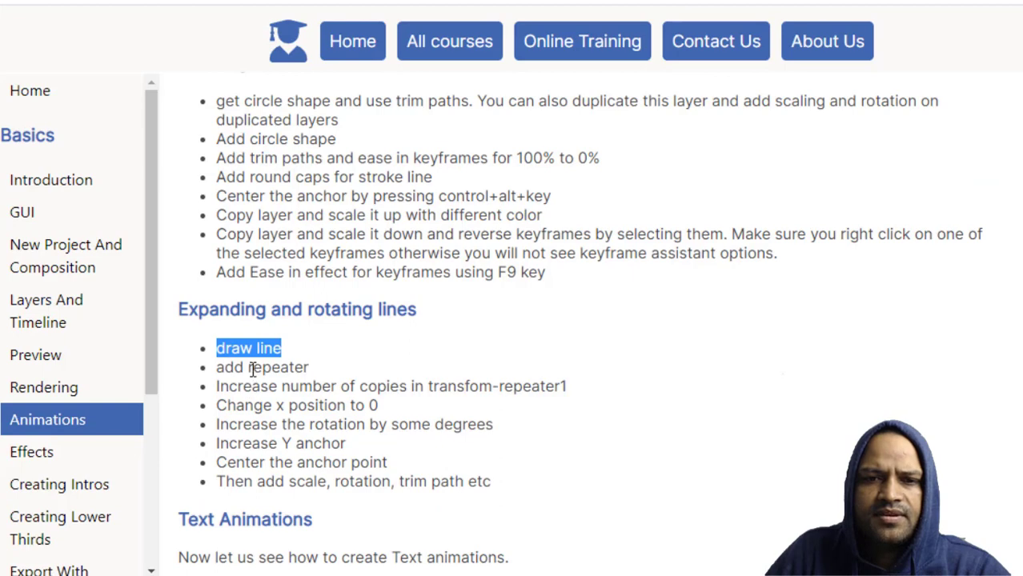
left_click_drag(252, 368, 474, 387)
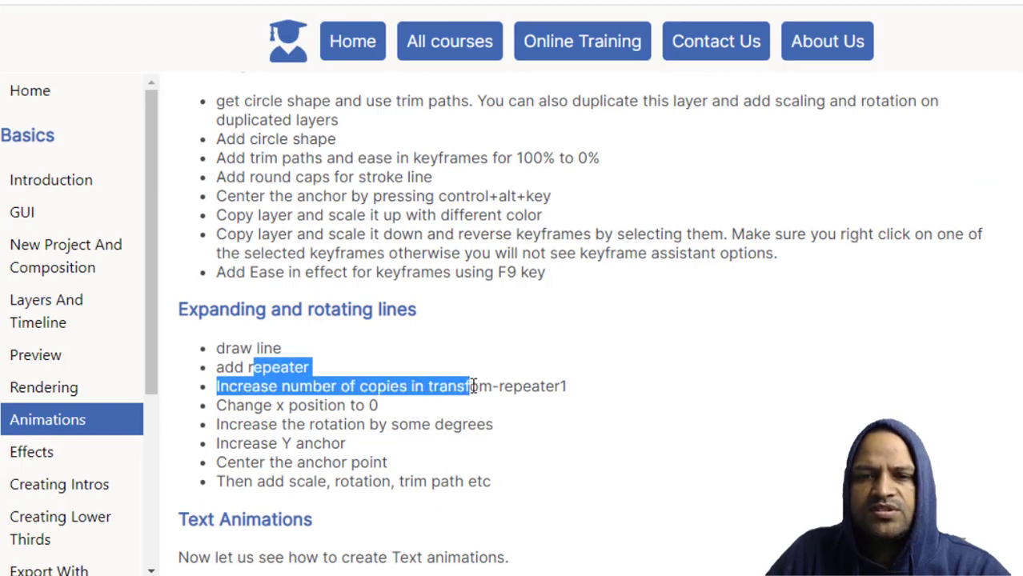
left_click_drag(253, 407, 397, 416)
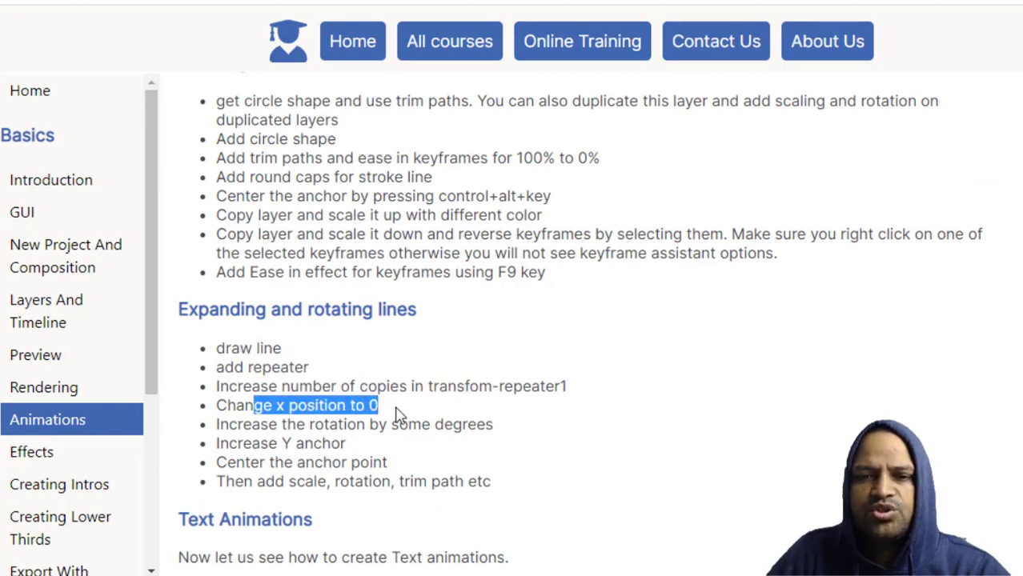
key("alt+Tab")
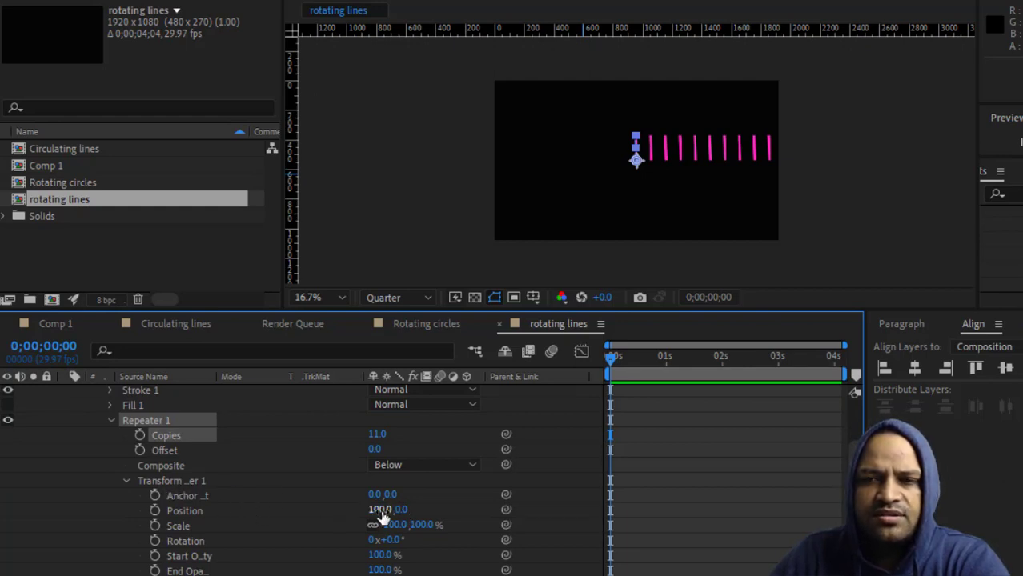
left_click_drag(383, 519, 294, 512)
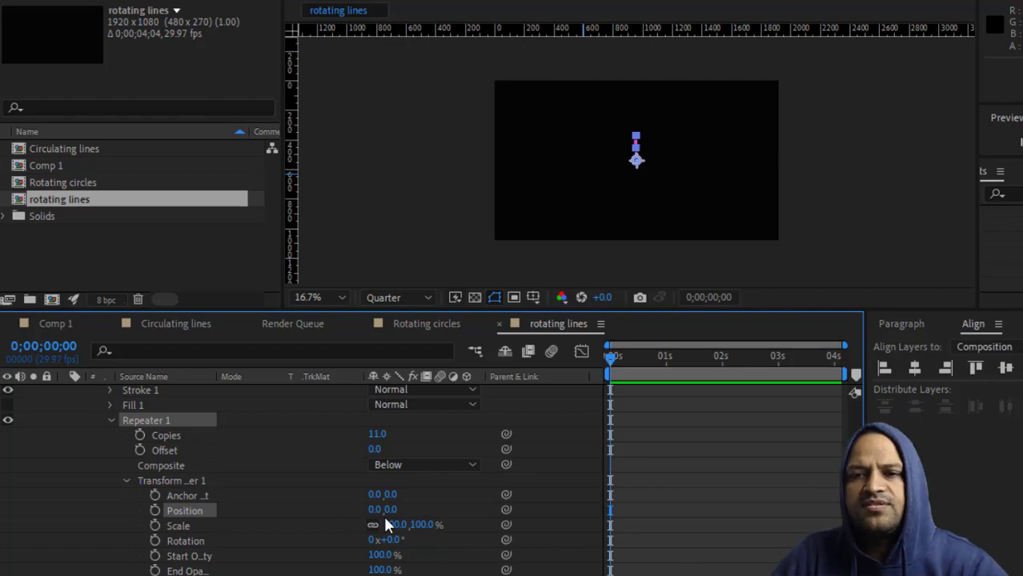
Step: Check the rotation instruction in Chrome, and set the rotation in Repeater 1's transform to 33° in After Effects
key("alt+Tab")
left_click(309, 397)
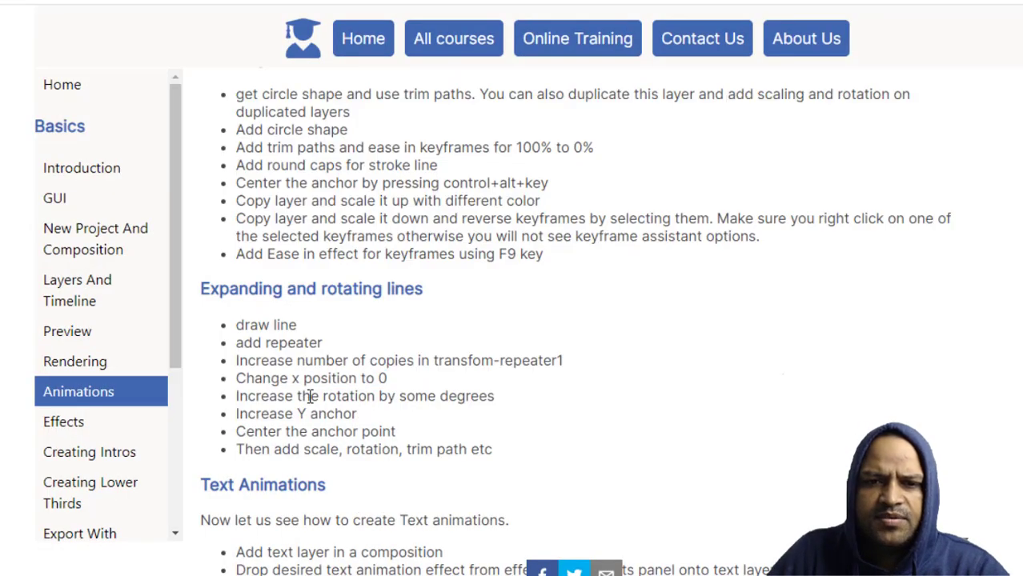
left_click_drag(281, 398, 448, 400)
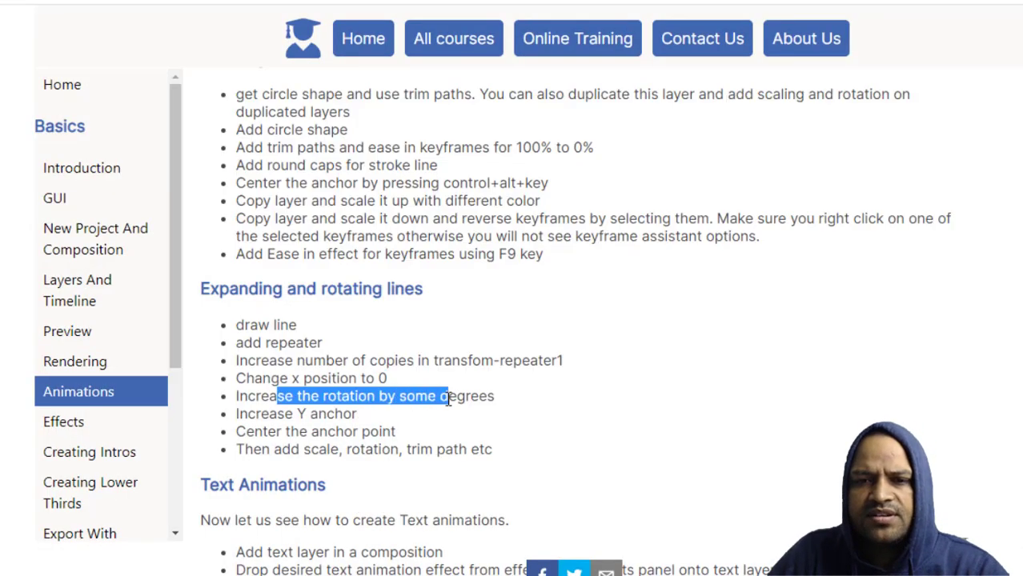
key("alt+Tab")
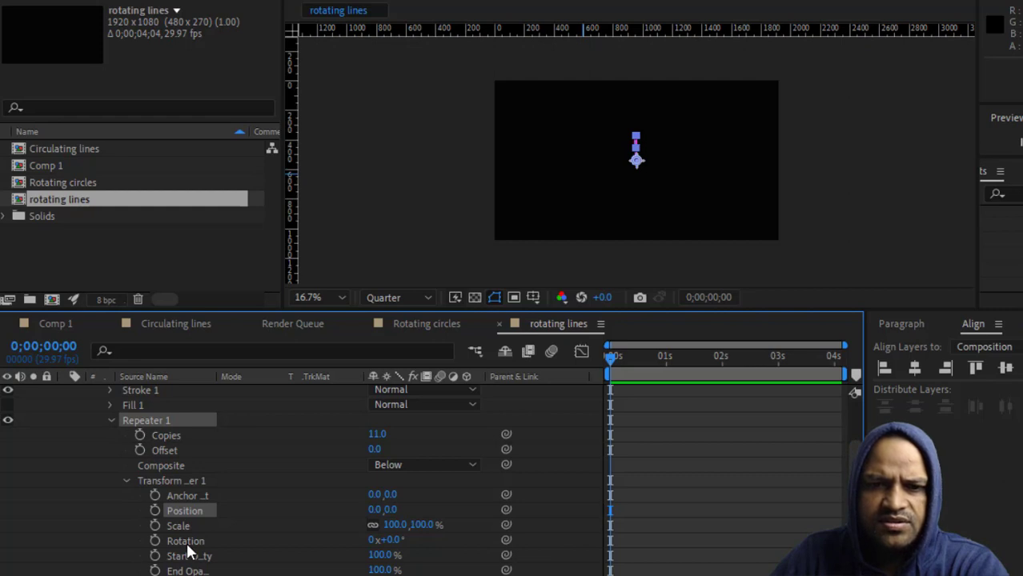
left_click(270, 551)
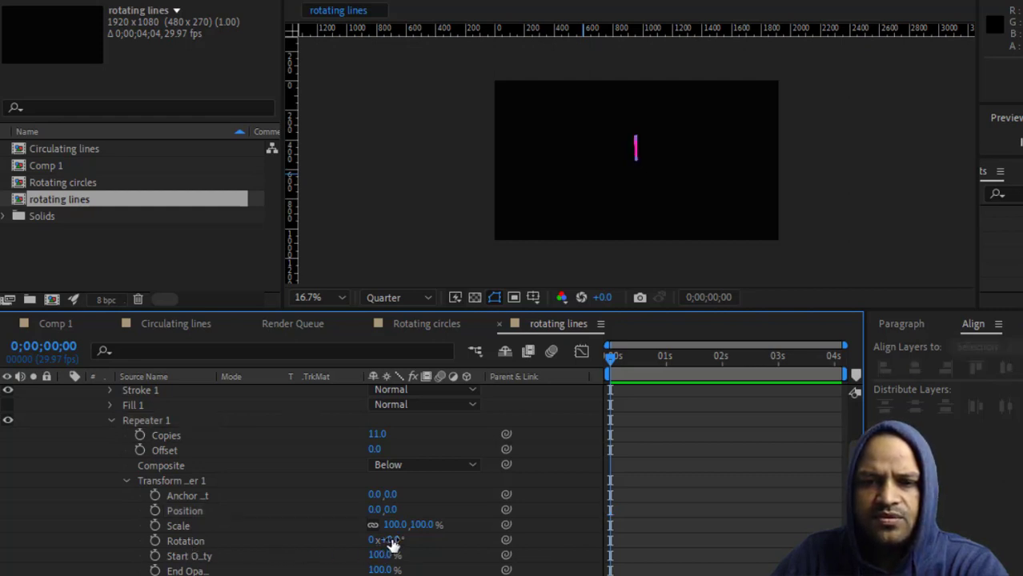
left_click_drag(392, 543, 423, 541)
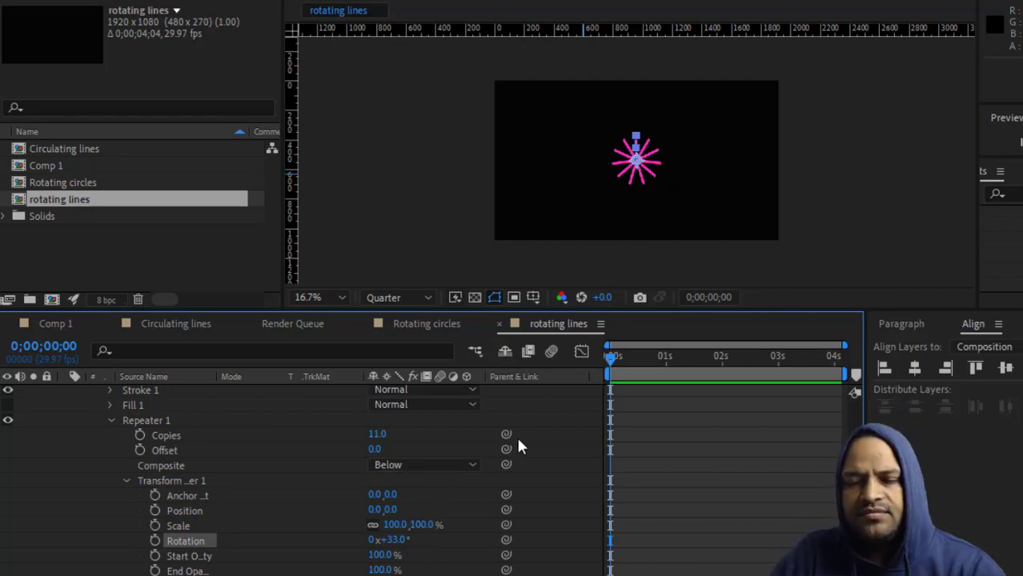
Step: Check the anchor instruction in Chrome, and set the Y anchor point in Repeater 1's transform to 178 in After Effects
key("alt+Tab")
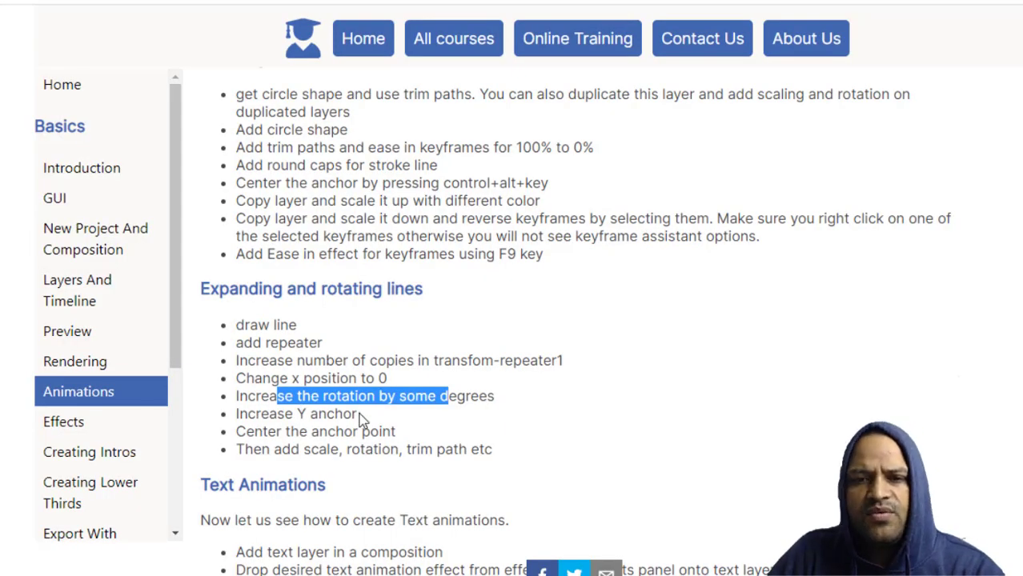
key("alt+Tab")
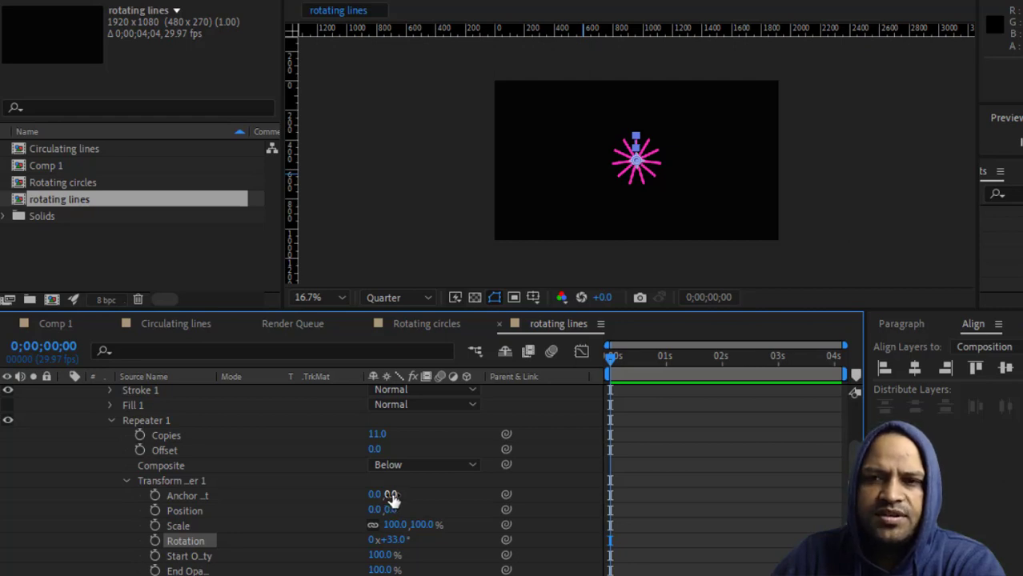
left_click_drag(392, 495, 543, 502)
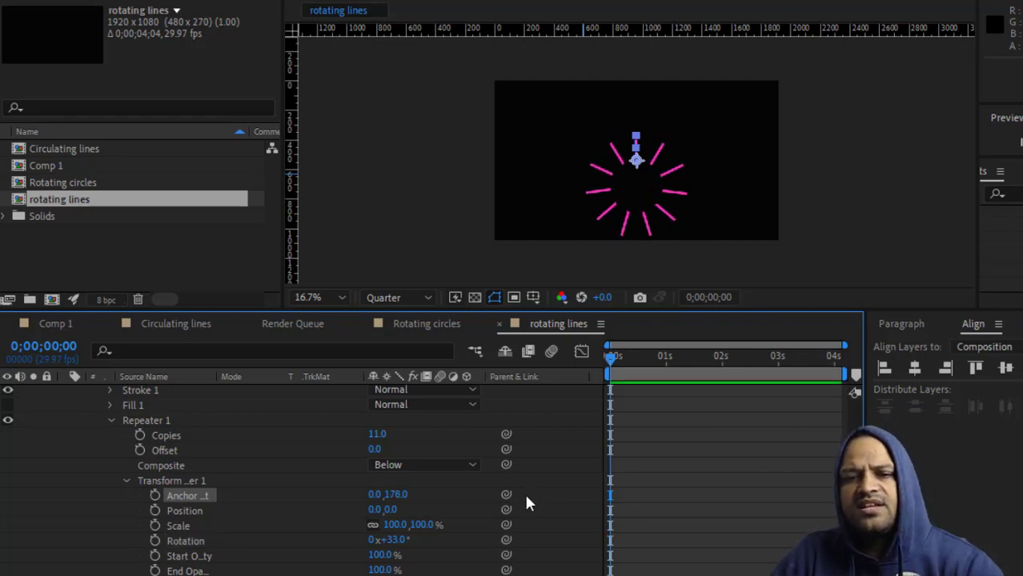
Step: Check the anchor-centering instruction in Chrome, and center the line layer's anchor point in its layer content in After Effects
key("alt+Tab")
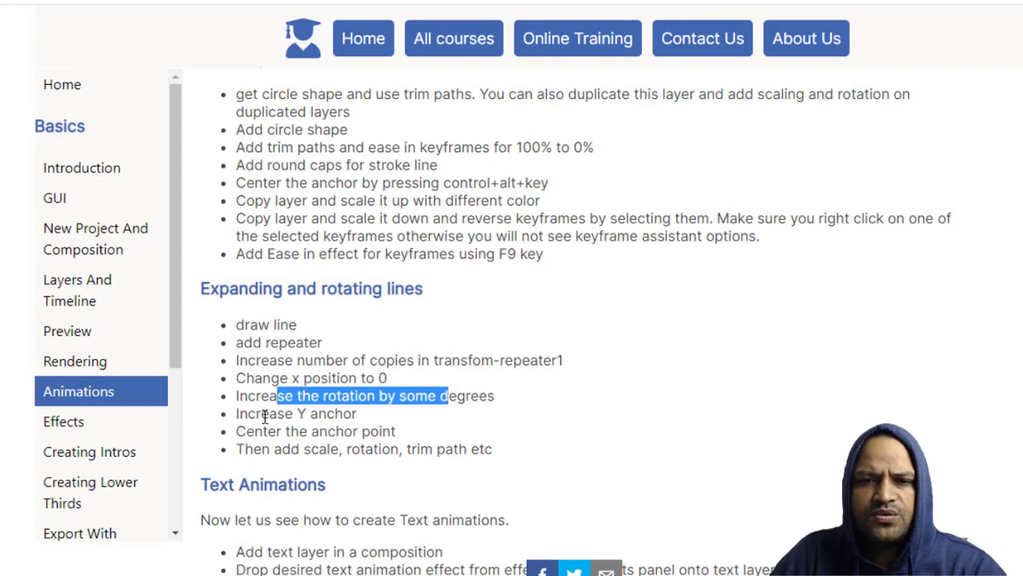
left_click_drag(262, 431, 427, 428)
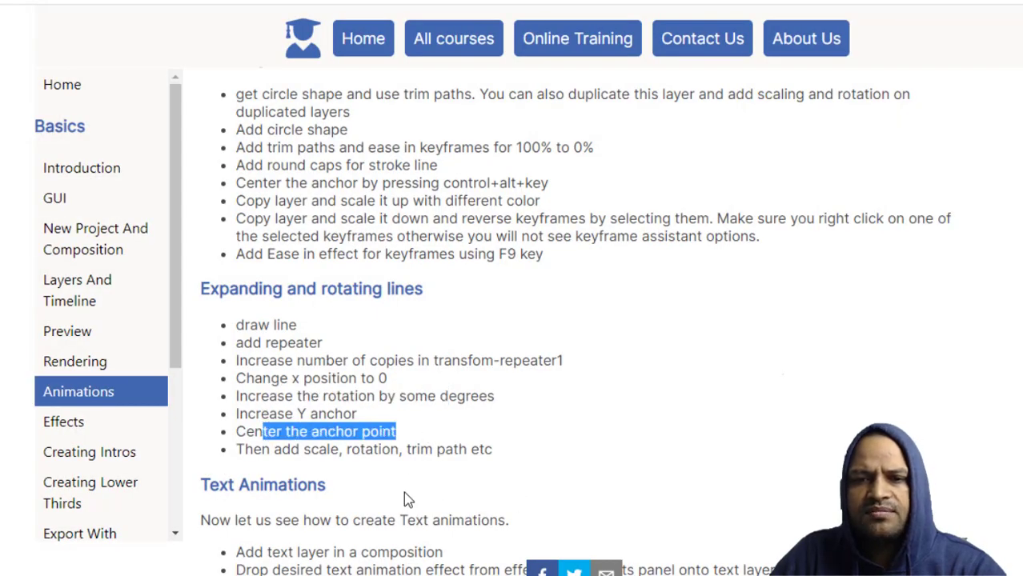
key("alt+Tab")
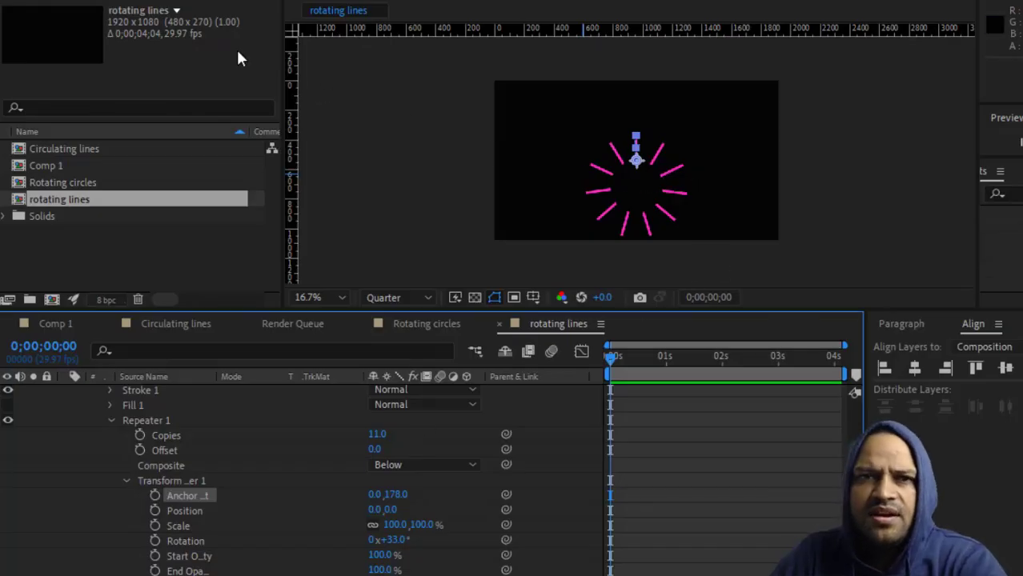
left_click(144, 1)
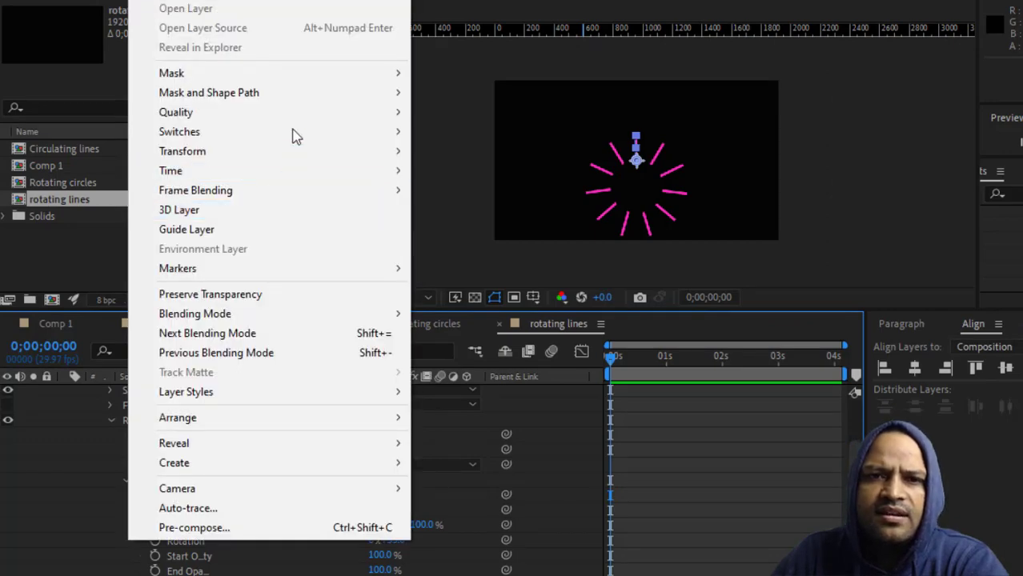
mouse_move(304, 159)
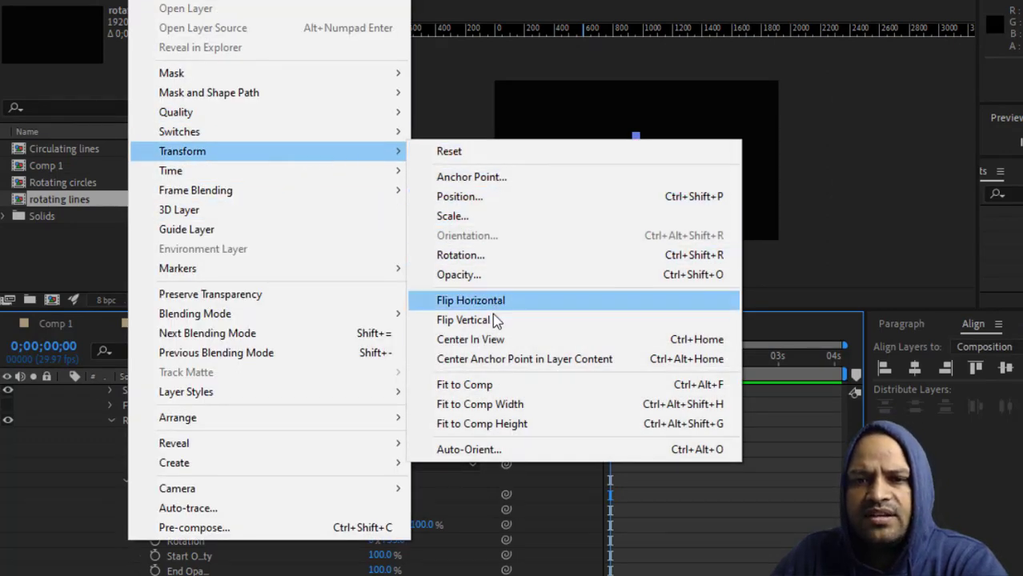
left_click(500, 361)
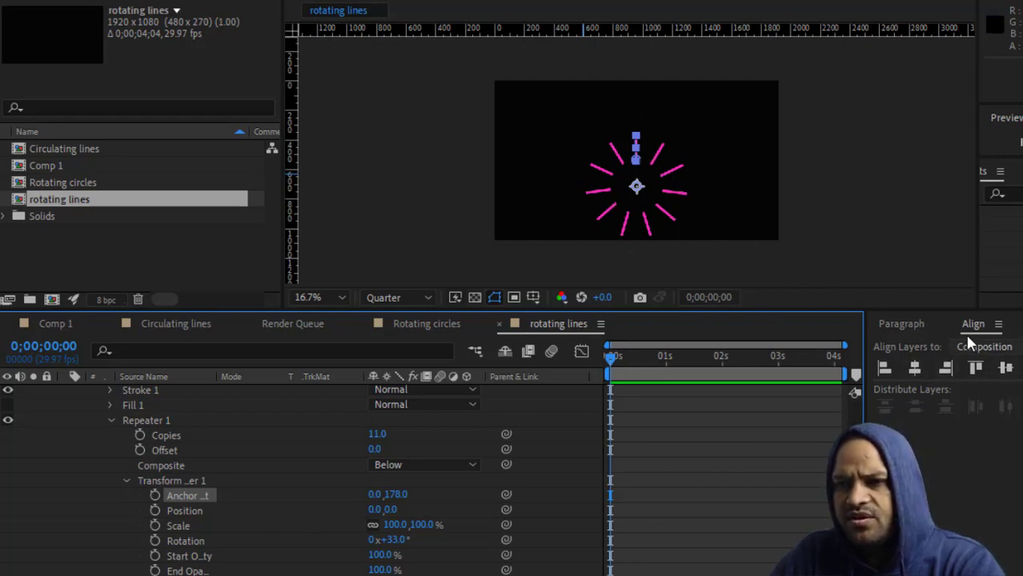
Step: Check the final animation instruction in Chrome, and in After Effects keyframe Shape 1's transform rotation from 0° at the start to an increased angle at 0;00;03;13
left_click_drag(302, 449, 483, 440)
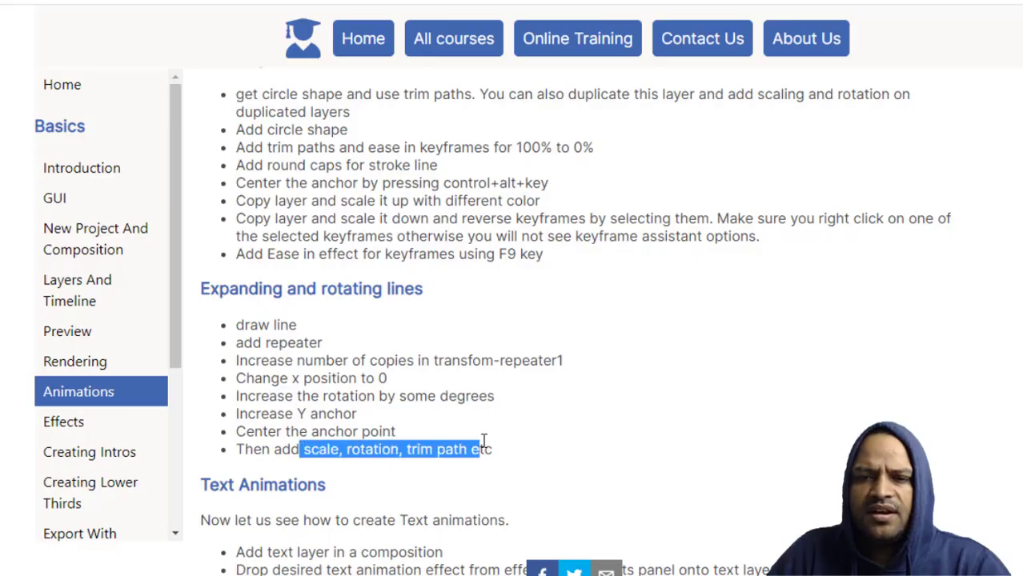
key("alt+Tab")
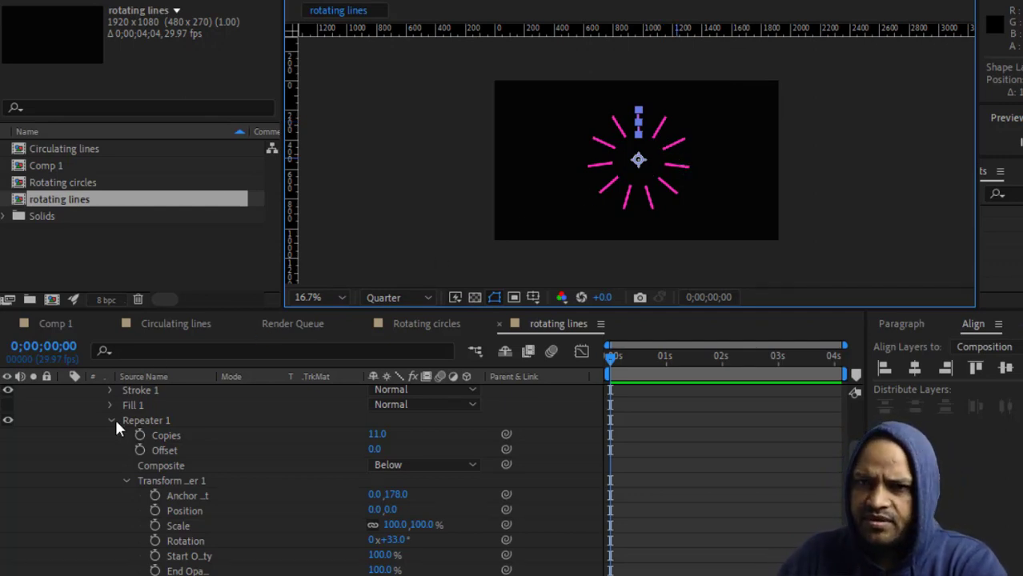
left_click(126, 481)
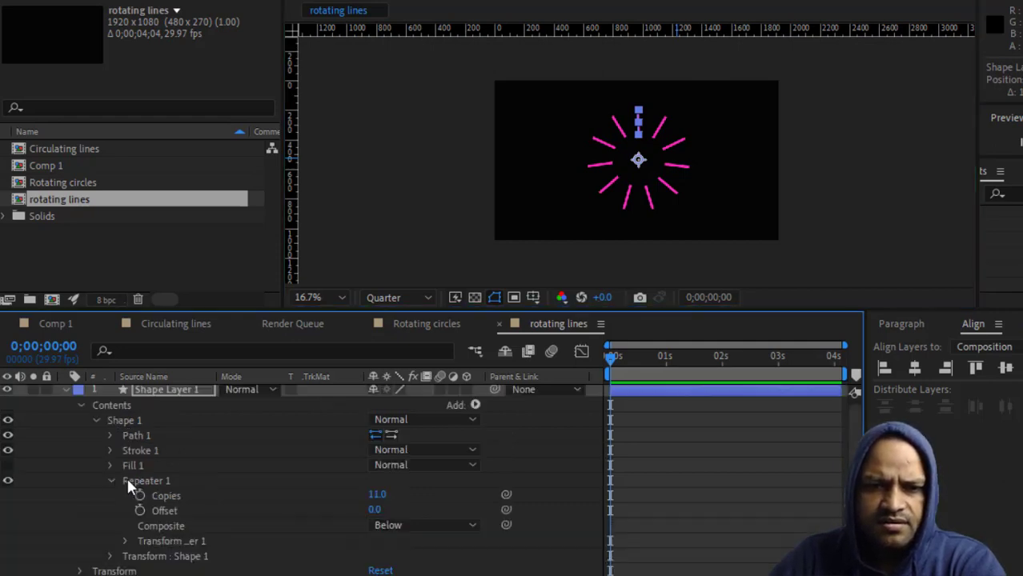
left_click(112, 478)
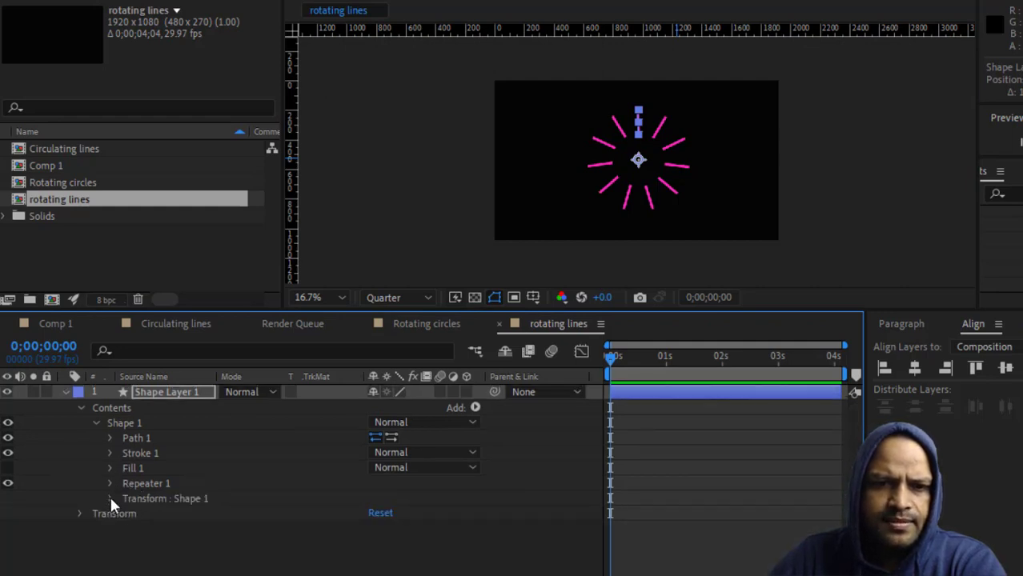
left_click(112, 499)
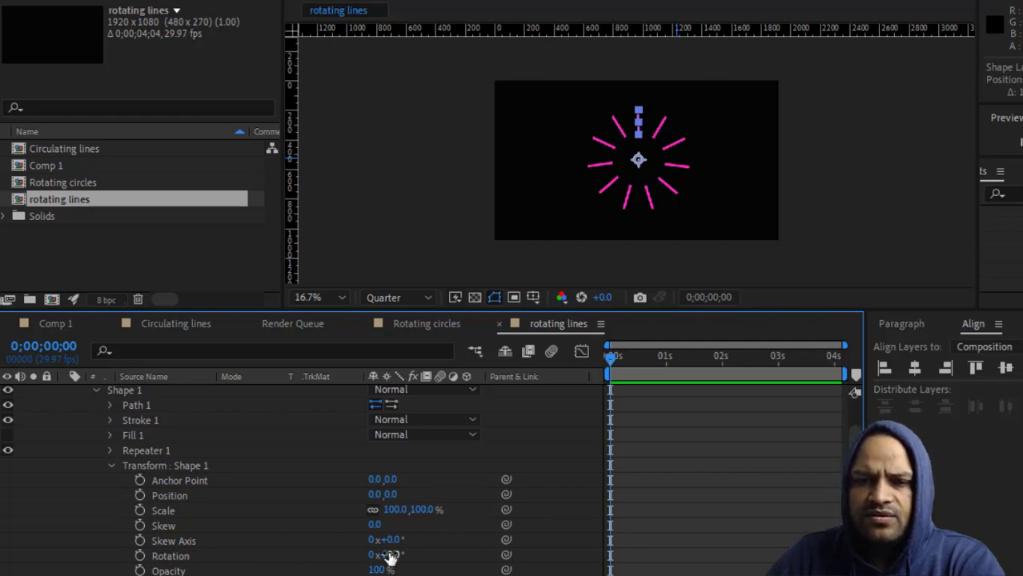
left_click(140, 556)
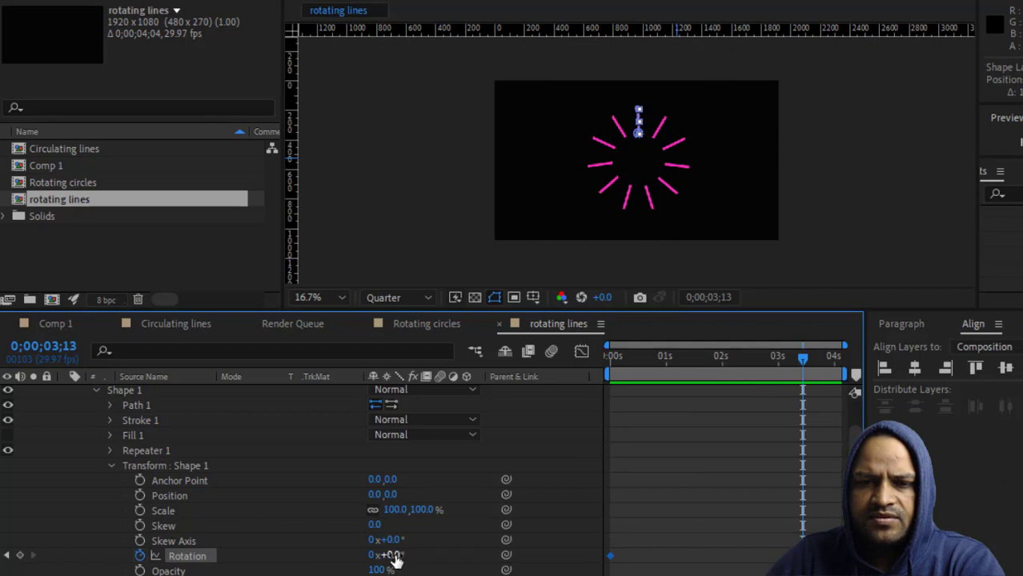
left_click_drag(457, 554, 539, 561)
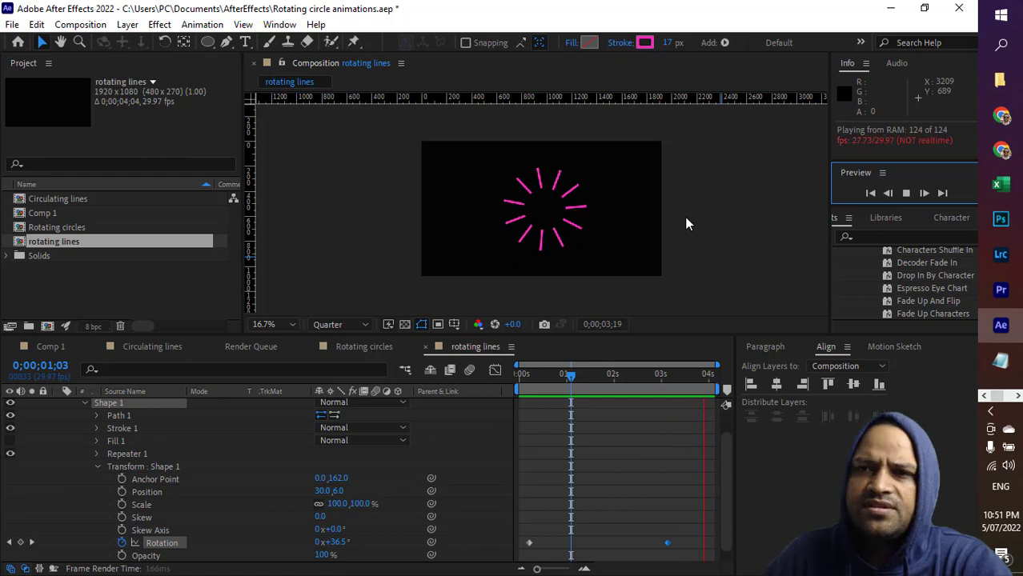
Step: Change the lines' stroke color to near-white FAF6F9
left_click(646, 43)
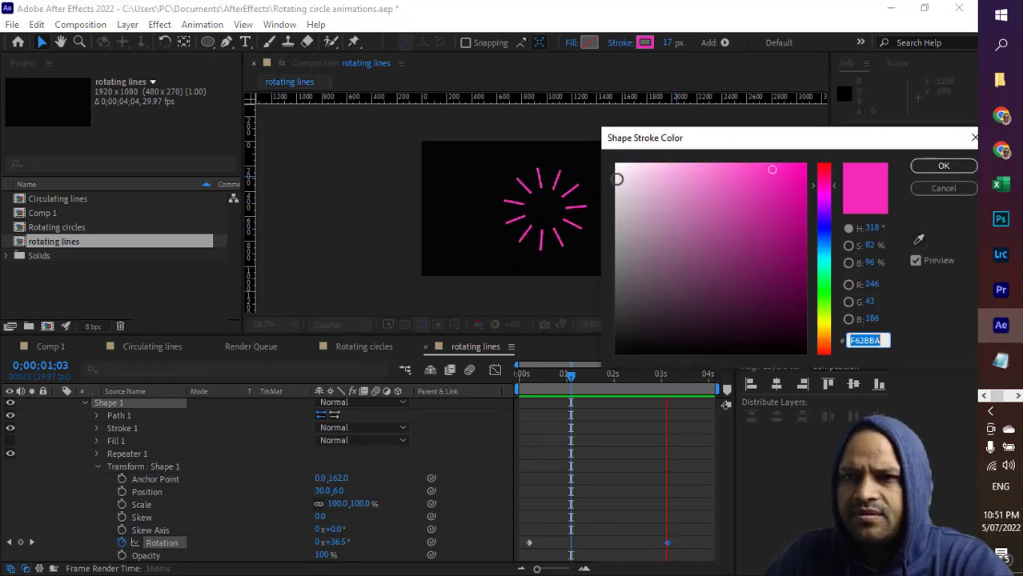
left_click(617, 166)
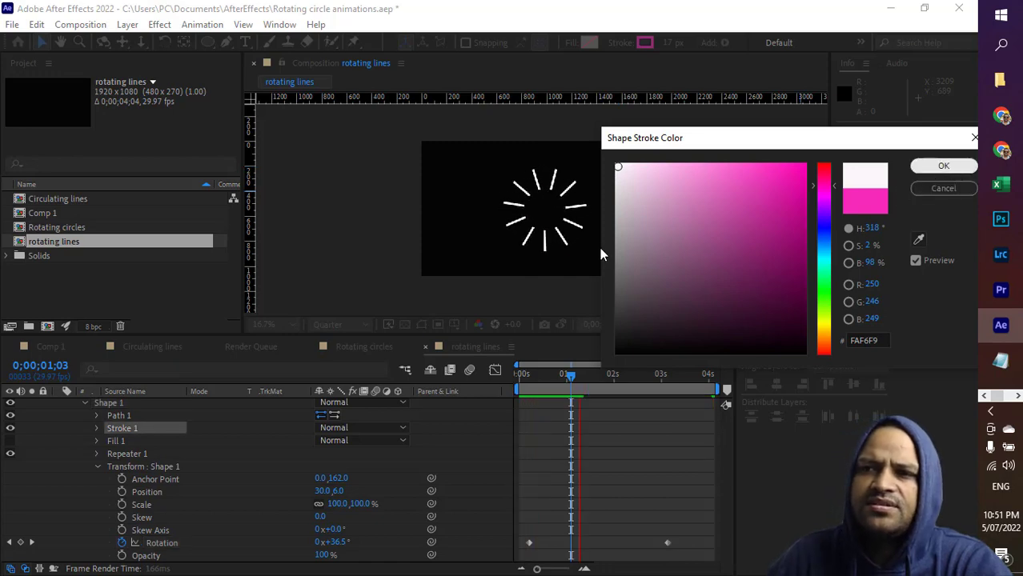
key("Return")
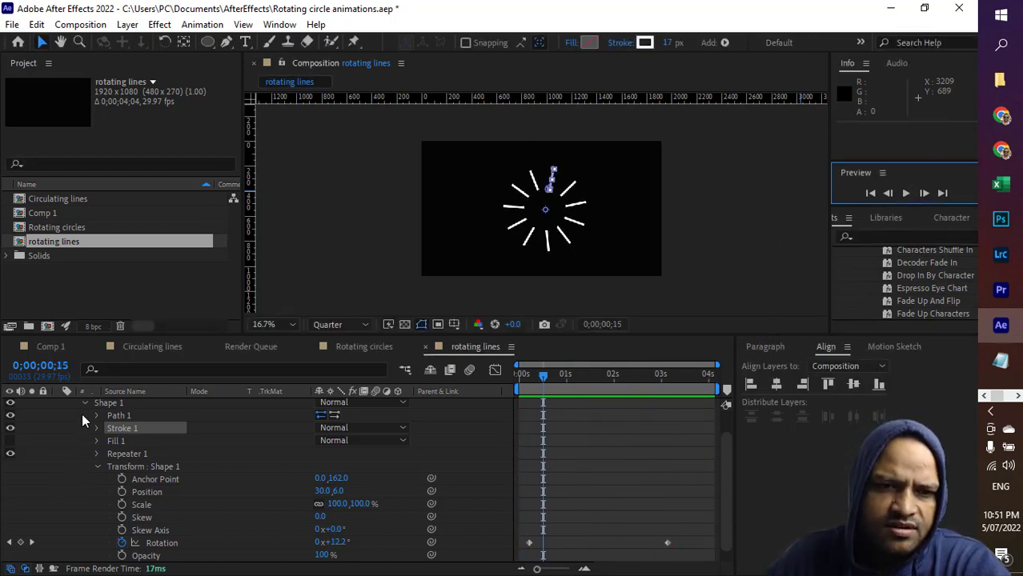
Step: Collapse Shape Layer 1's properties and paste a copy of the layer into the rotating lines composition
scroll(94, 455, "up", 1)
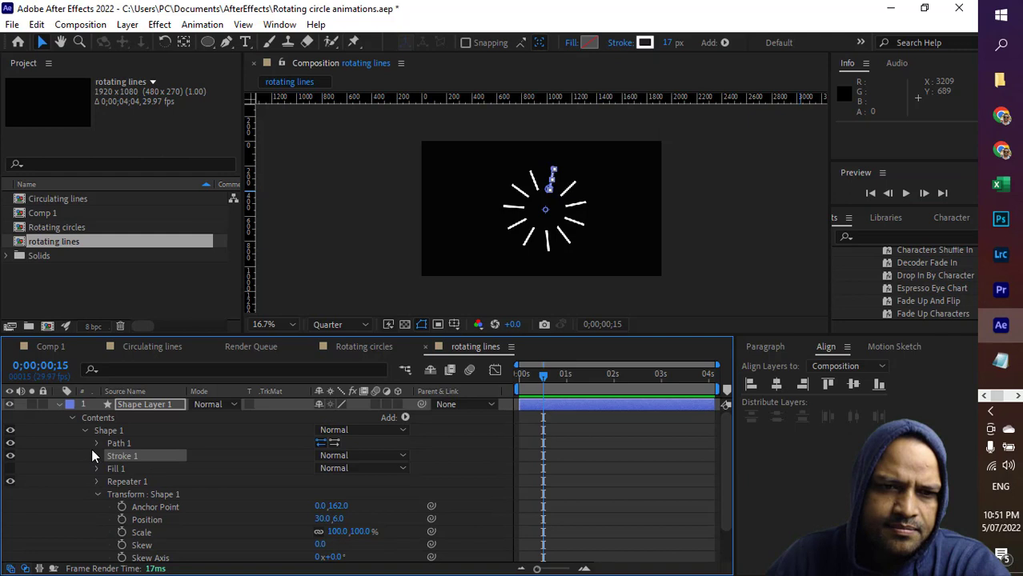
left_click(59, 404)
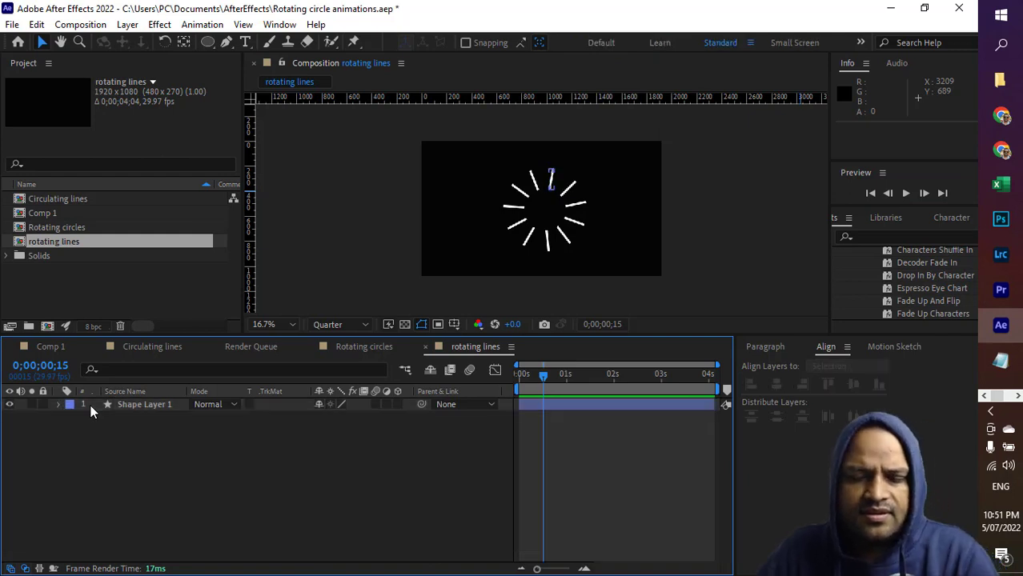
left_click(148, 403)
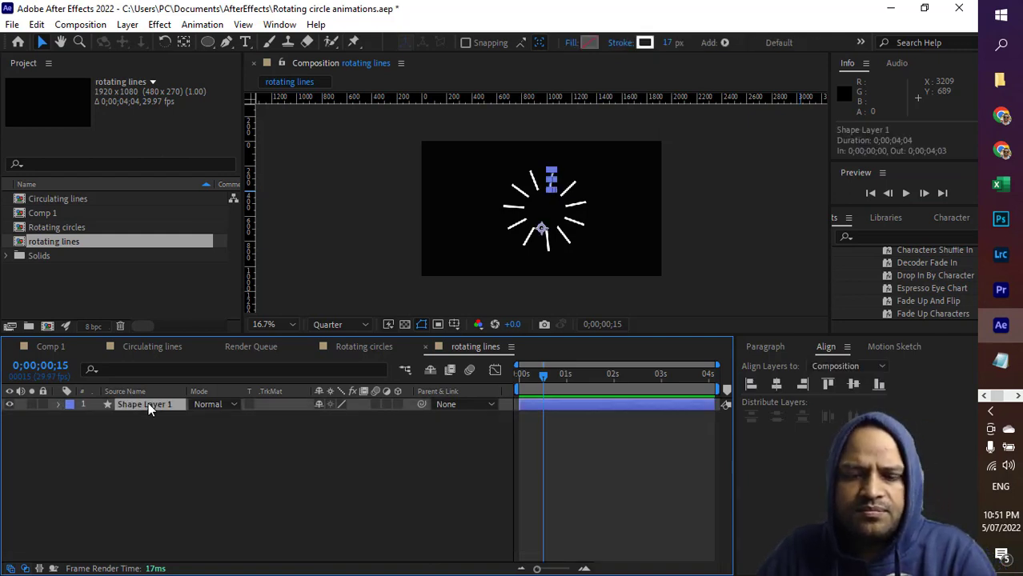
key("ctrl+v")
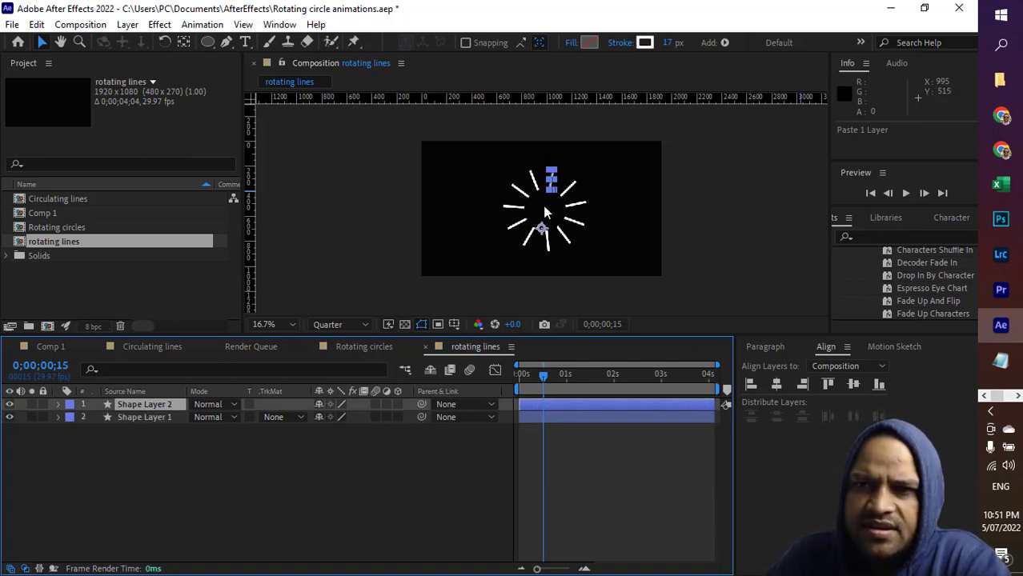
Step: Move the copied line circle to the composition's lower-right corner, at about 1811, 1059, and preview the animation
left_click(537, 209)
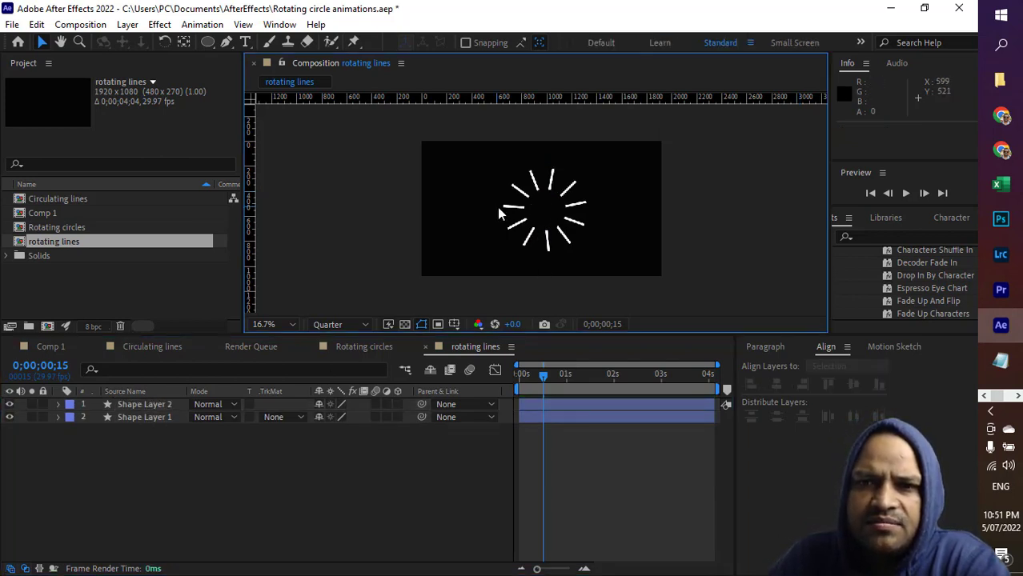
left_click_drag(541, 229, 644, 266)
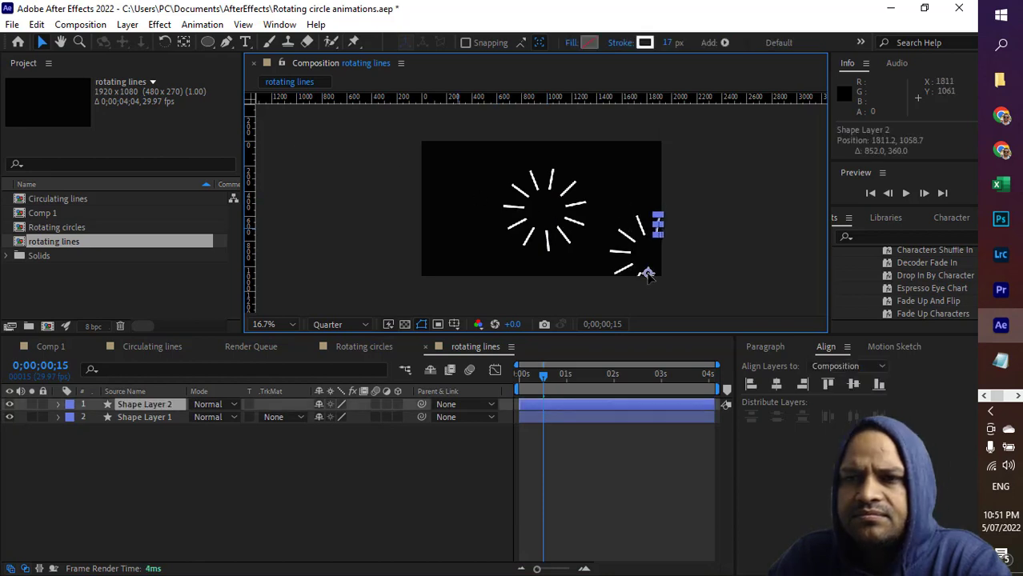
left_click(905, 193)
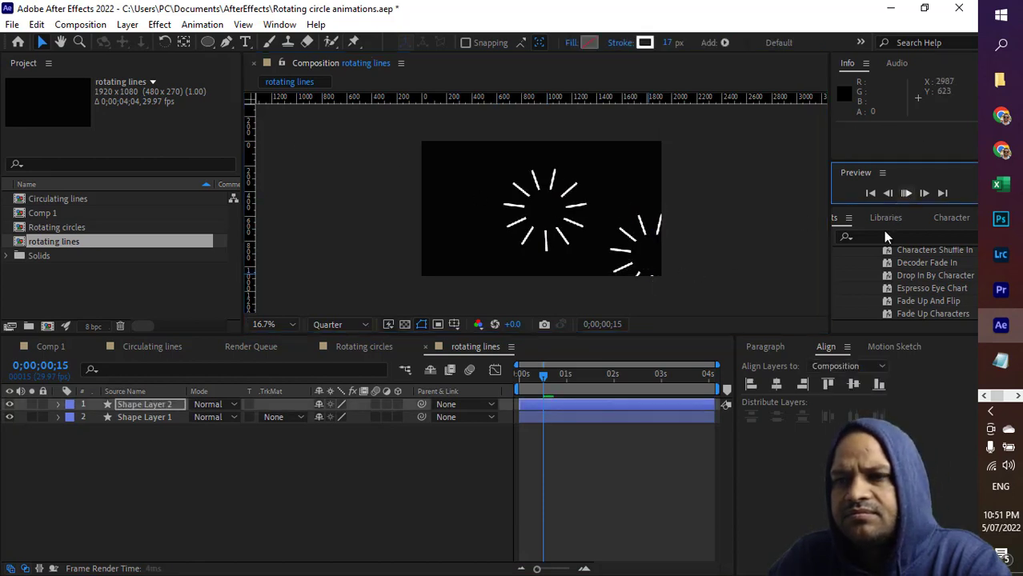